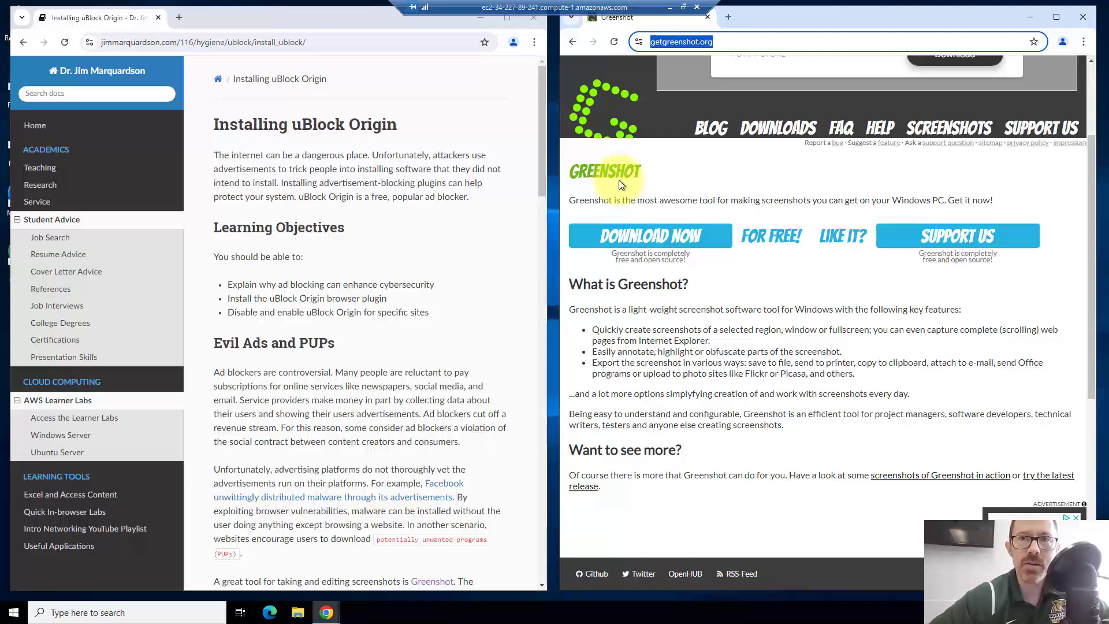
# Examine the advertisements along the getgreenshot.org home page and reload it.
pyautogui.scroll(2, 618, 180)
pyautogui.click(681, 41)
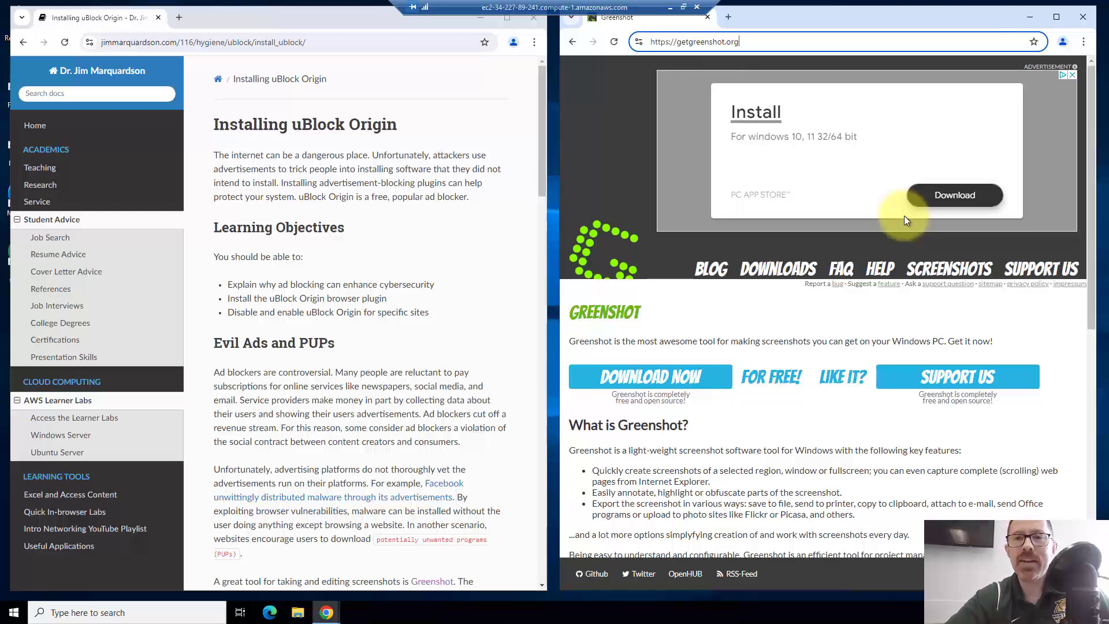
pyautogui.scroll(-4, 903, 216)
pyautogui.scroll(-5, 904, 220)
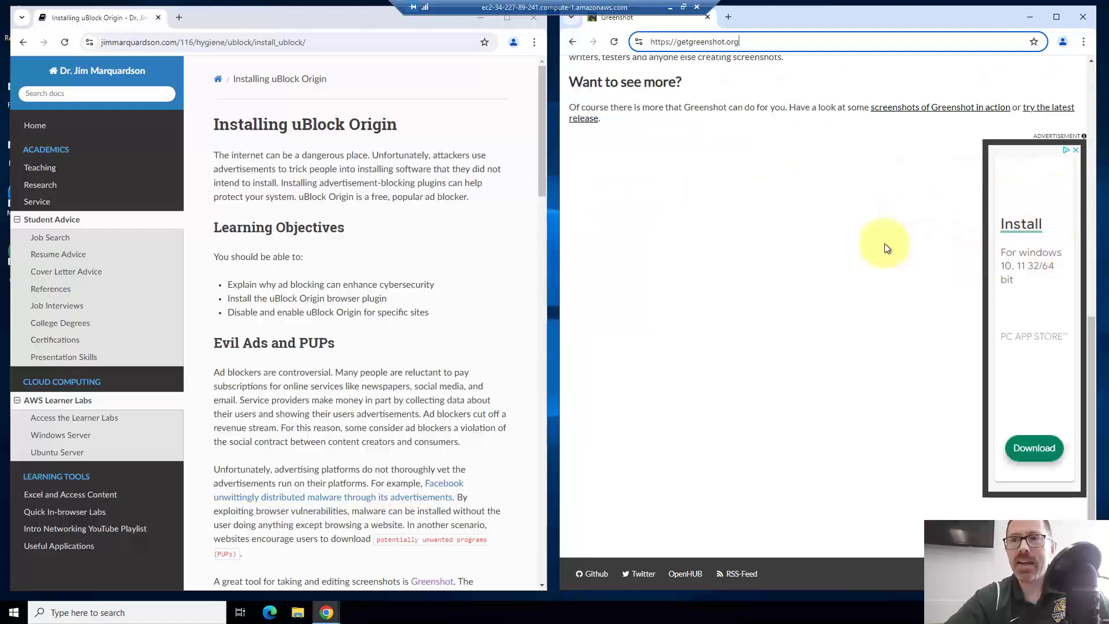
pyautogui.press('F5')
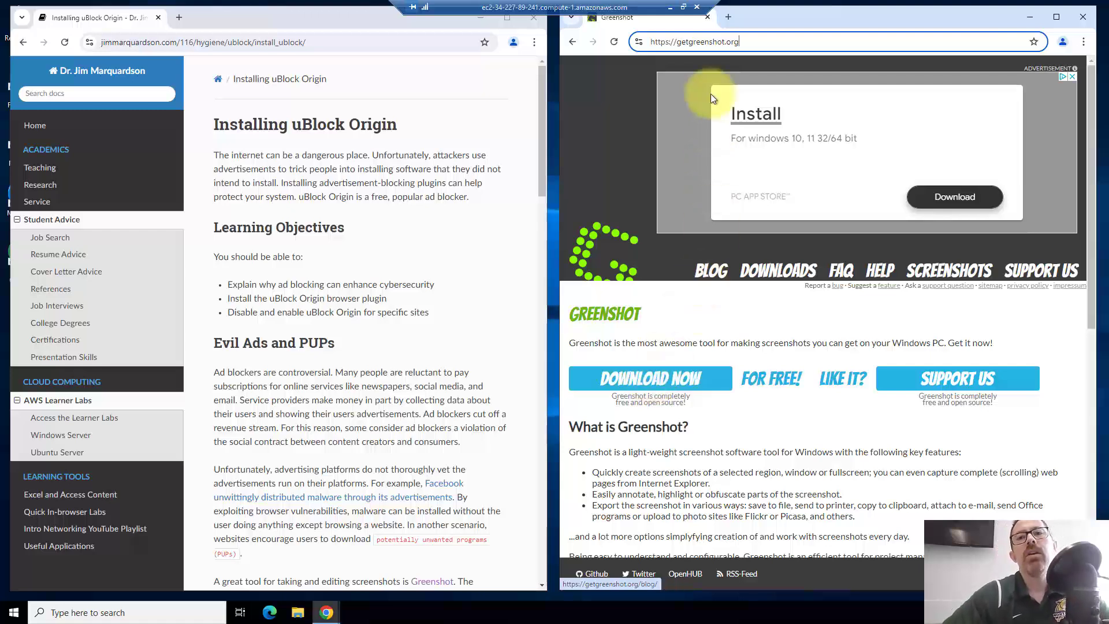
# Consult the guide's uBlock Origin install instructions and search the web for "chrome ublock origin install" in a new browser tab.
pyautogui.click(727, 19)
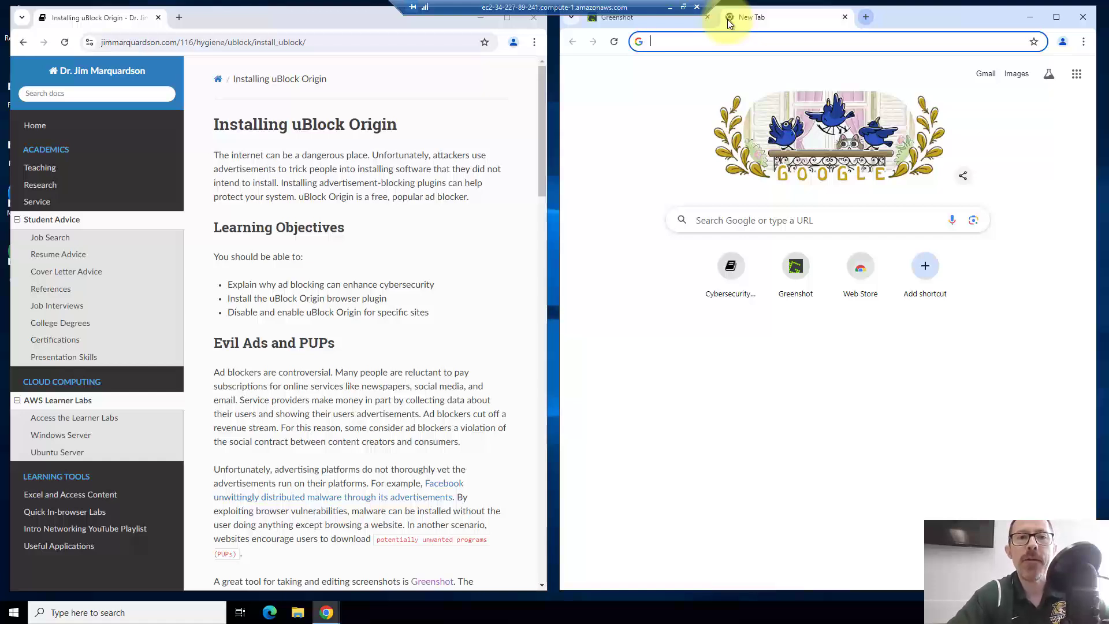
pyautogui.scroll(-10, 403, 207)
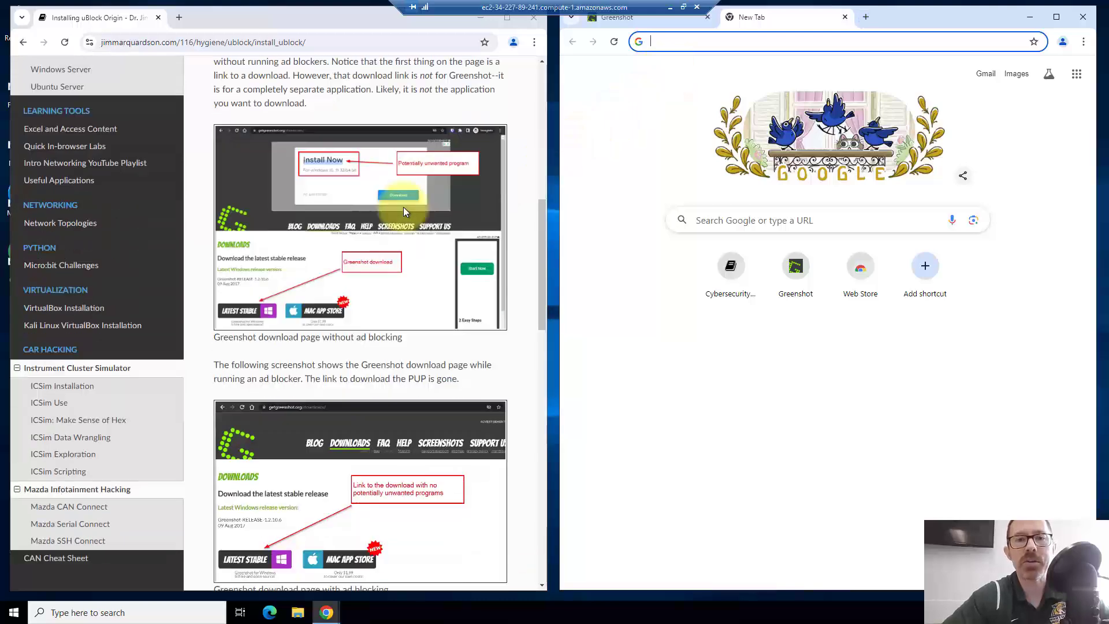
pyautogui.scroll(-5, 403, 207)
pyautogui.scroll(-3, 402, 208)
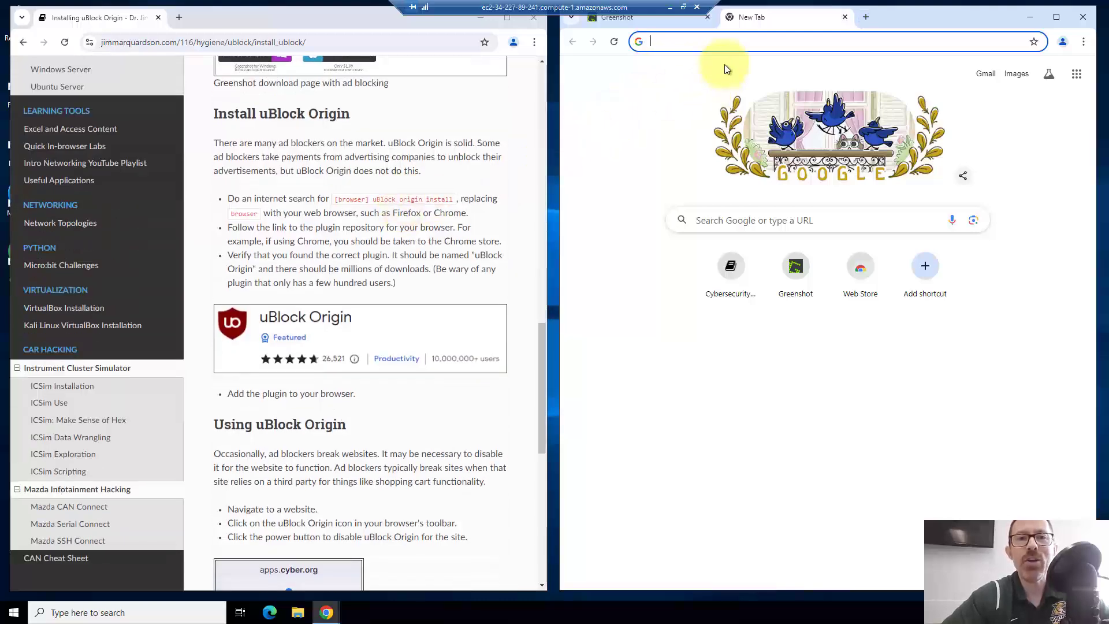
pyautogui.click(747, 40)
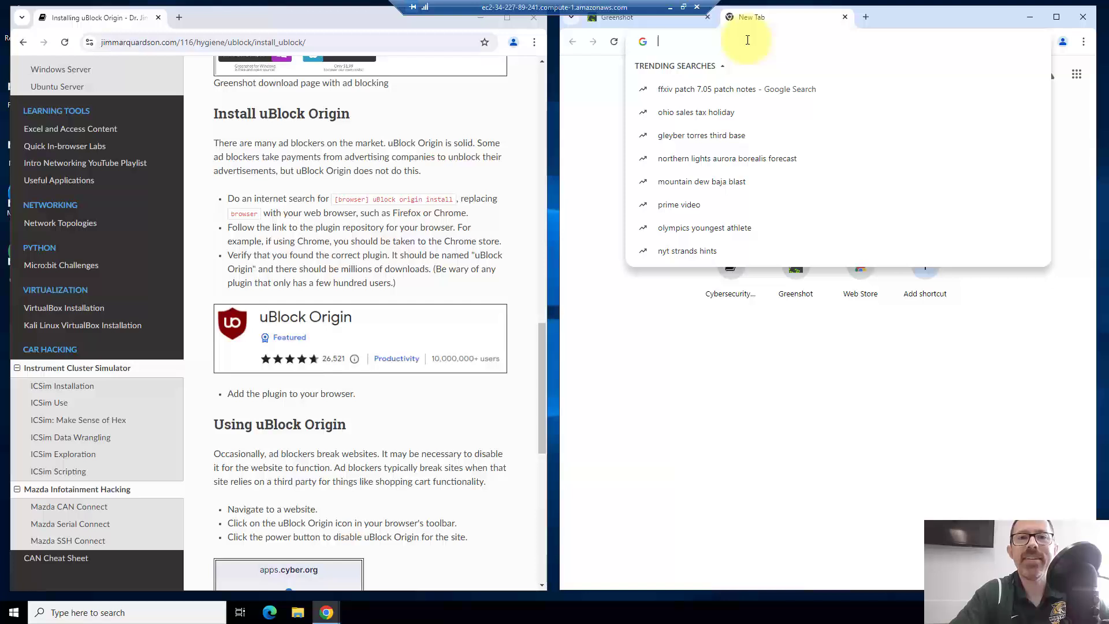
pyautogui.write('chrome ublock ori')
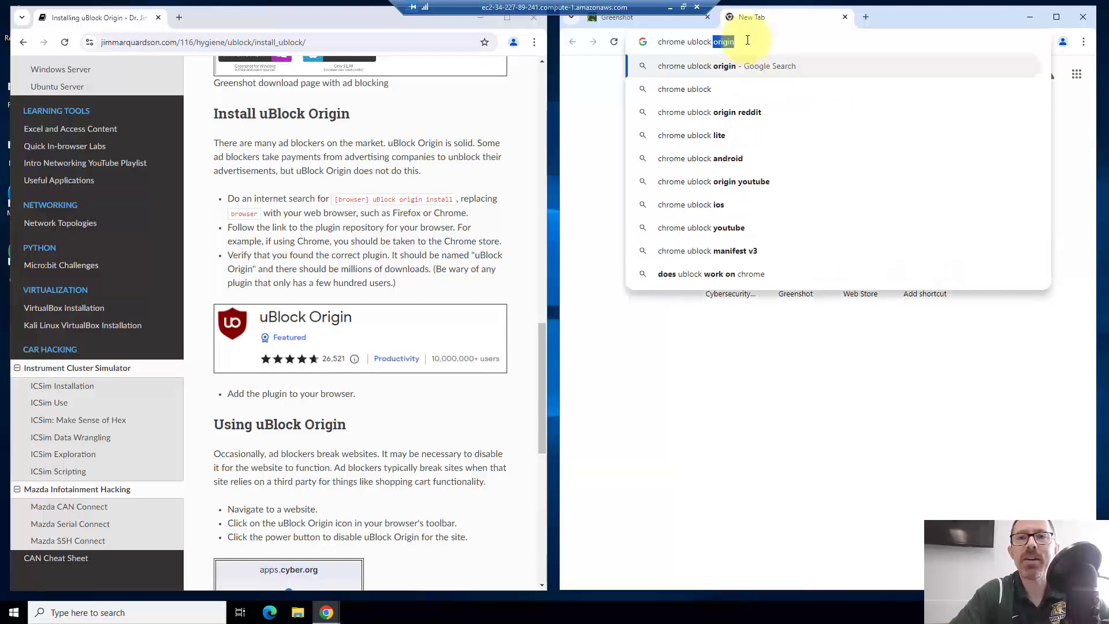
pyautogui.write('gin install')
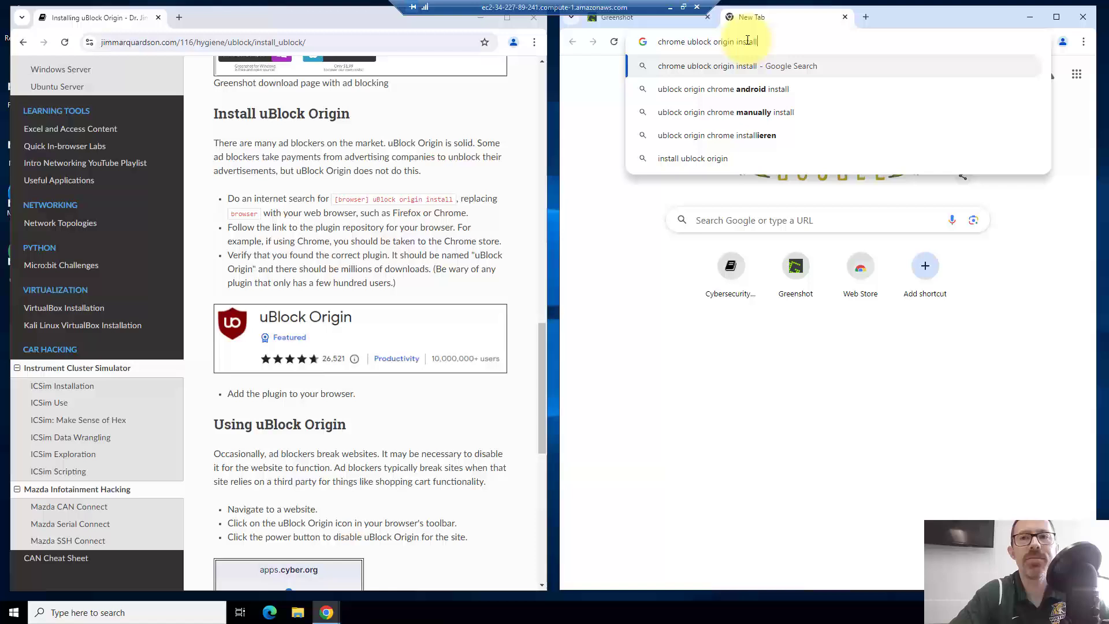
pyautogui.press('Return')
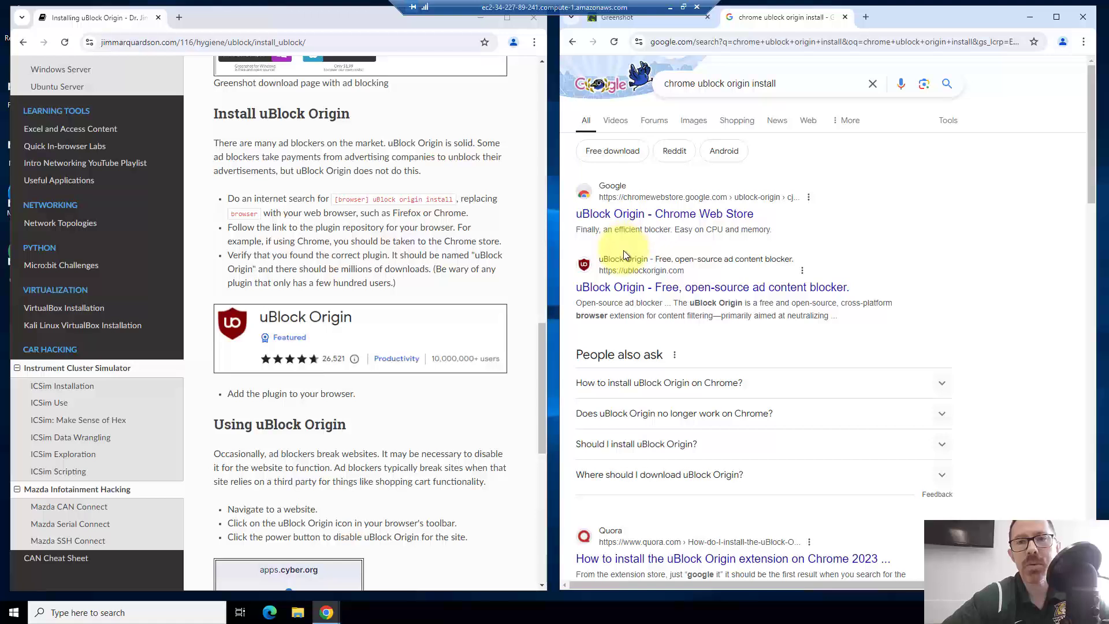
# Open the uBlock Origin listing on the Chrome Web Store and read its support notice.
pyautogui.click(638, 221)
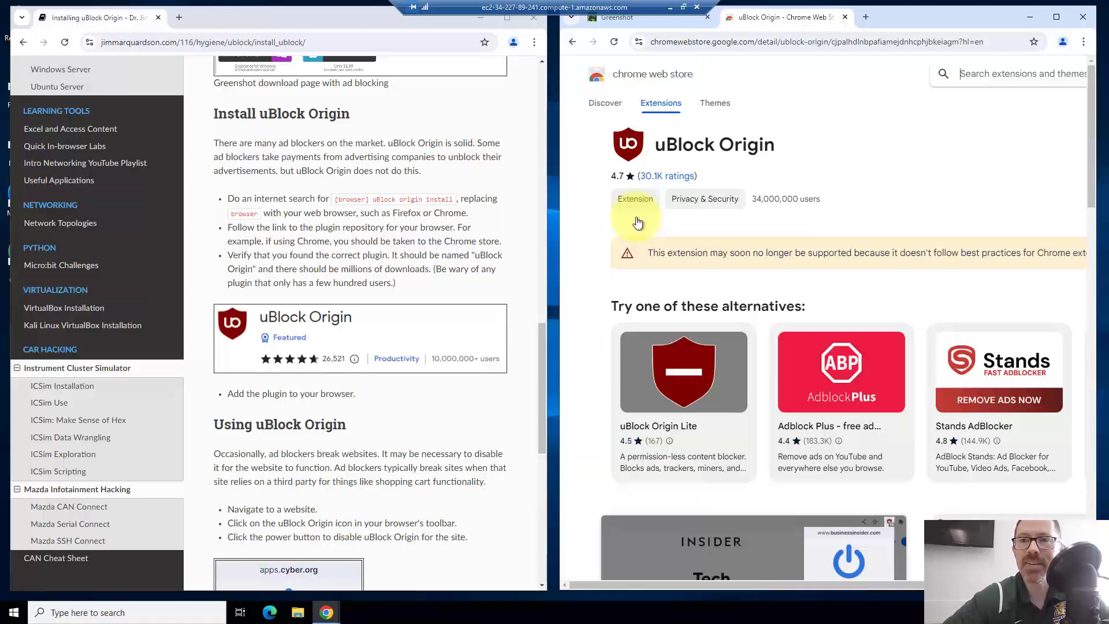
pyautogui.hscroll(2, 754, 228)
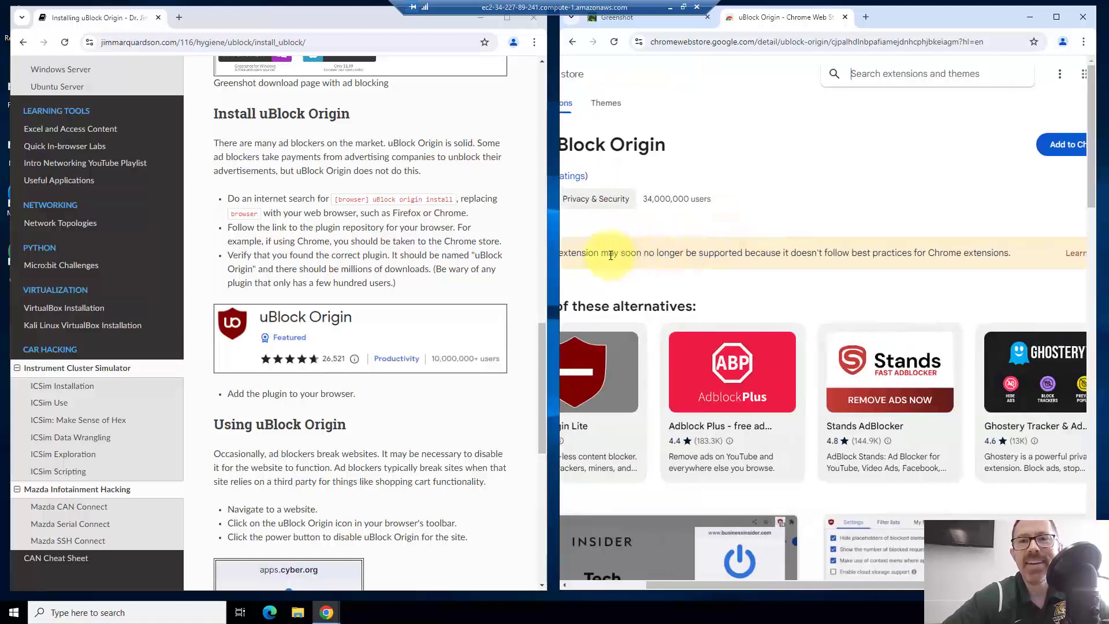
pyautogui.moveTo(613, 254); pyautogui.dragTo(824, 258)
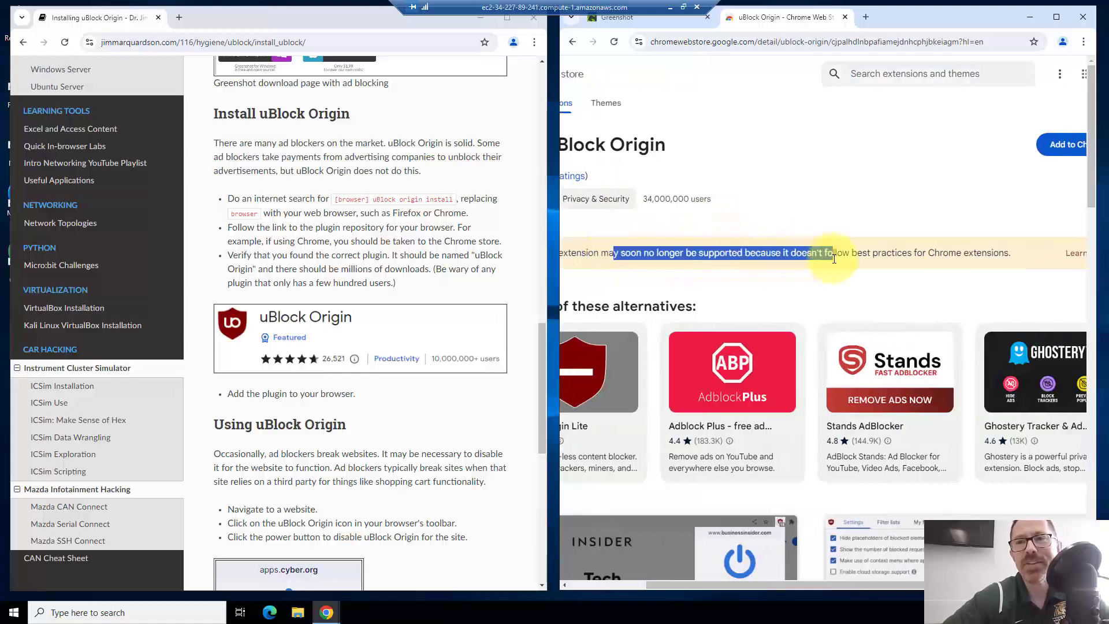
pyautogui.hscroll(1, 823, 257)
pyautogui.hscroll(-3, 834, 259)
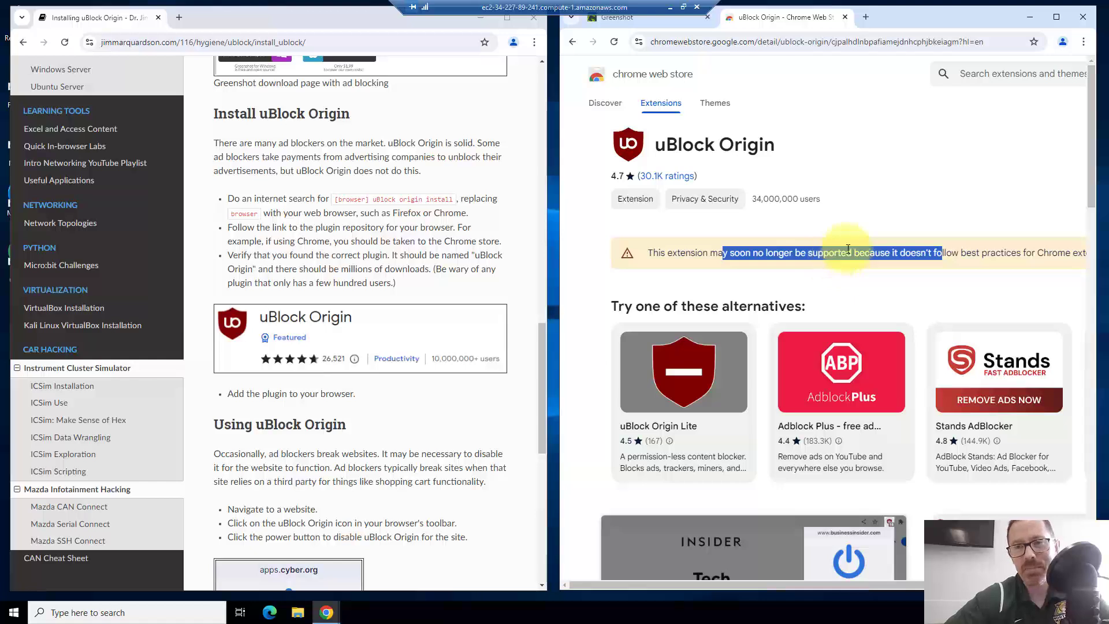
pyautogui.click(876, 246)
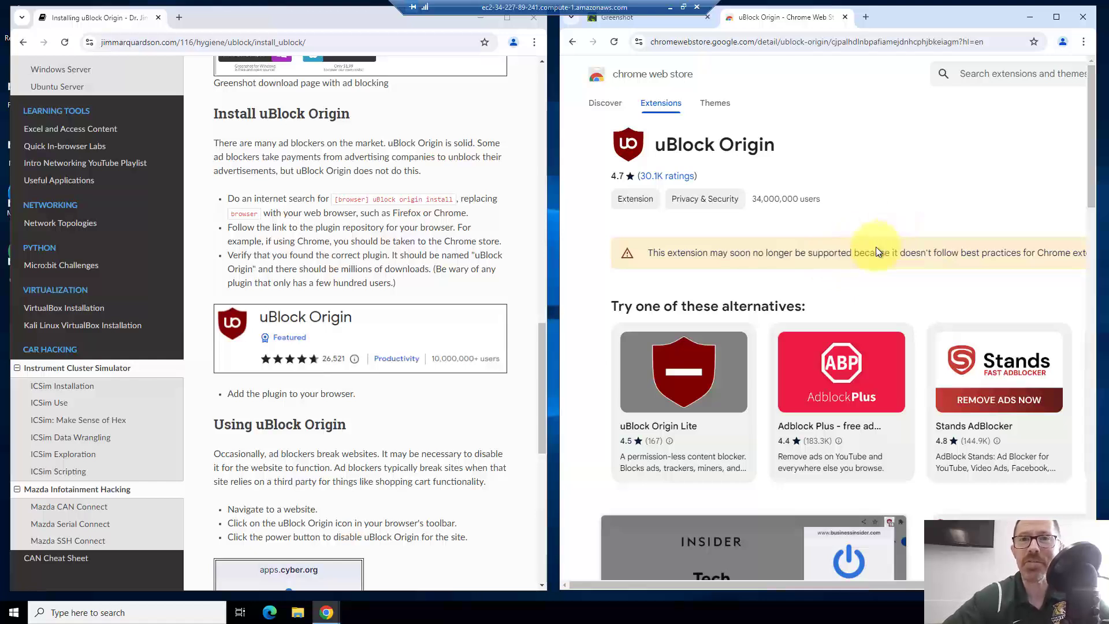
# Add the uBlock Origin extension to Chrome and dismiss the sync offer.
pyautogui.hscroll(3, 876, 246)
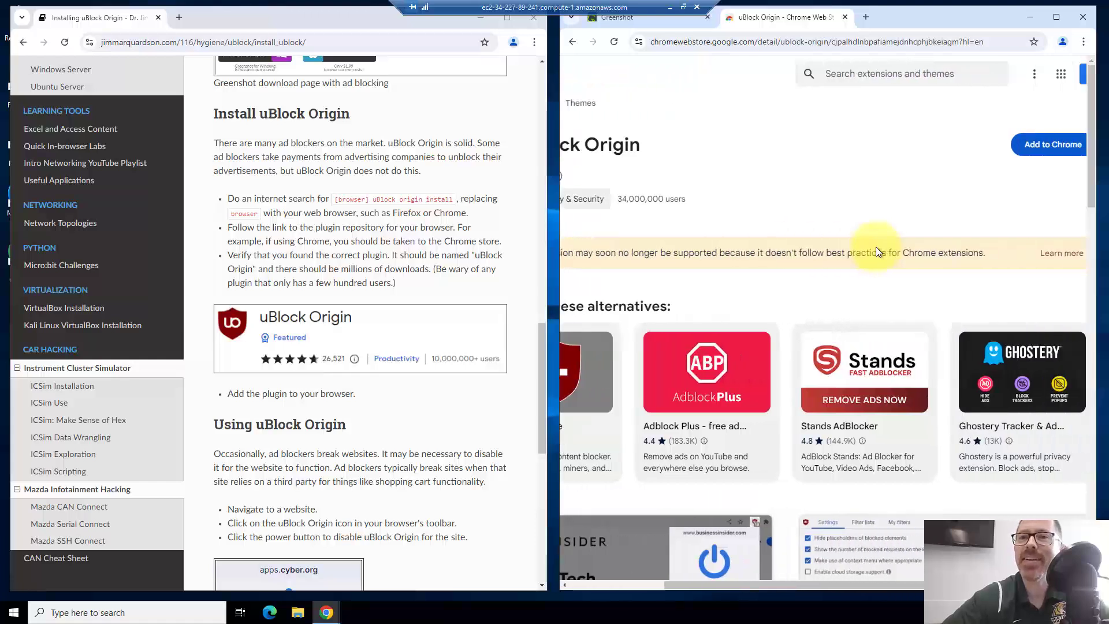
pyautogui.hscroll(1, 876, 247)
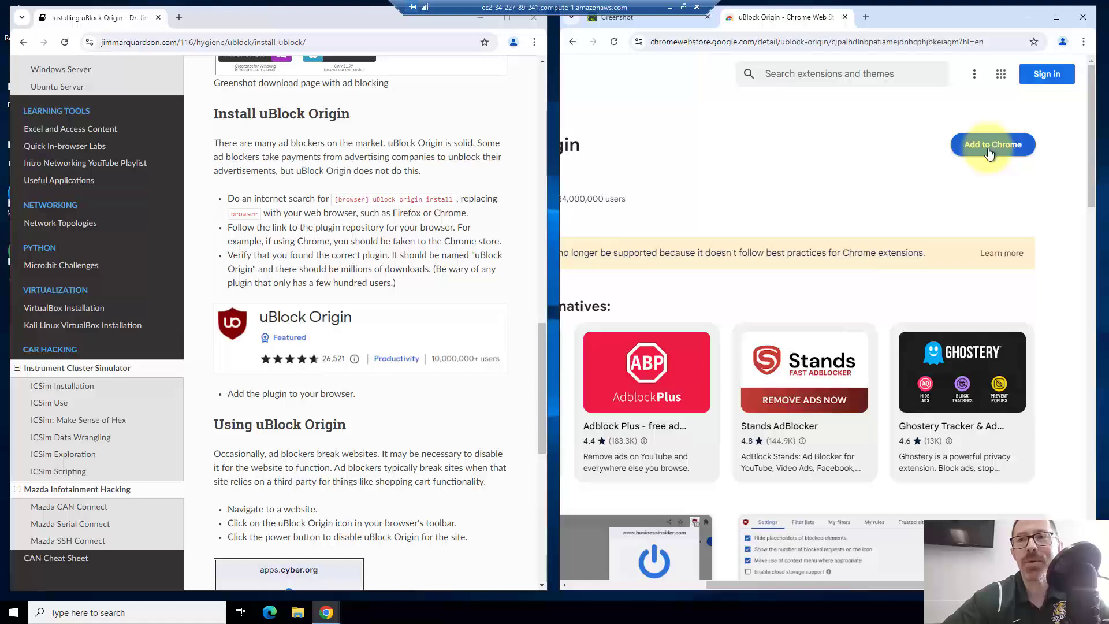
pyautogui.click(990, 152)
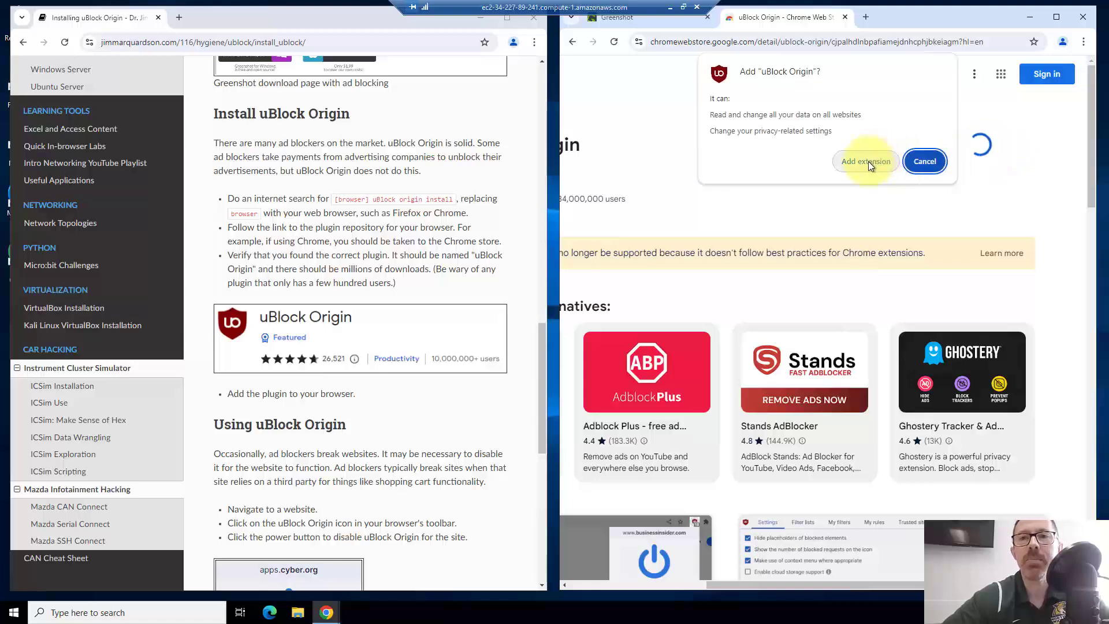
pyautogui.click(868, 162)
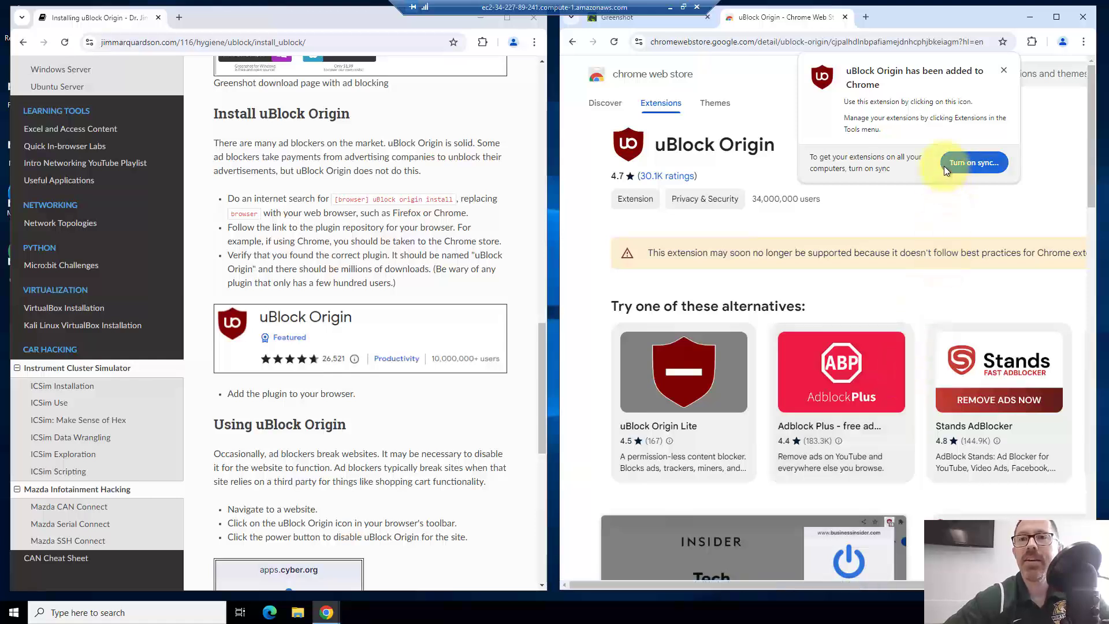
pyautogui.click(1005, 71)
# Check the installed extensions for uBlock Origin and reload getgreenshot.org to examine the page for advertisements.
pyautogui.click(1031, 45)
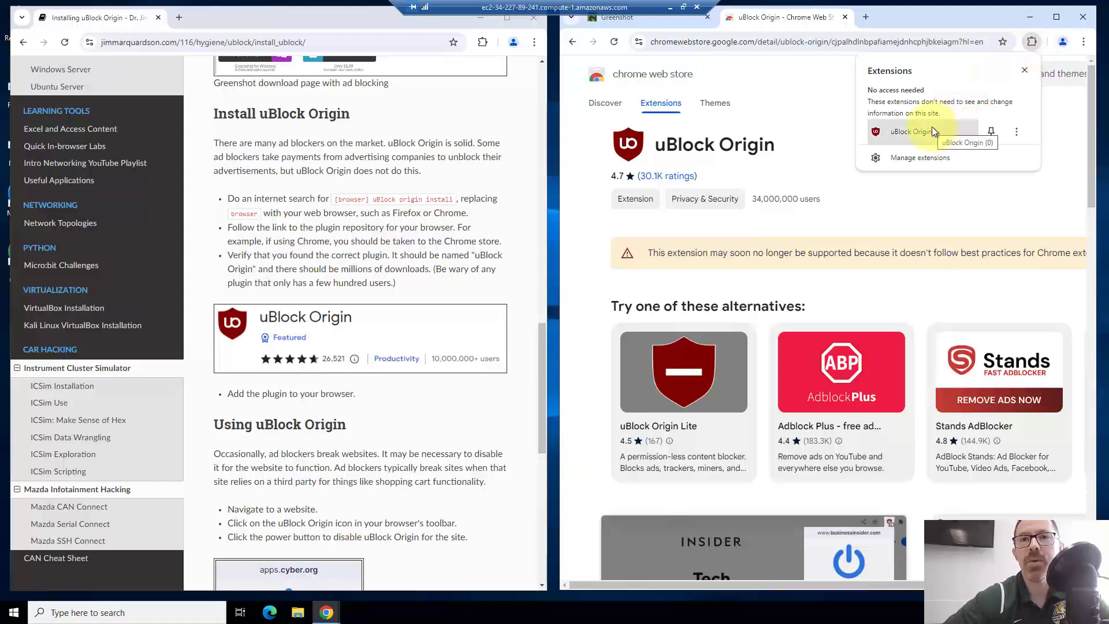
pyautogui.click(626, 24)
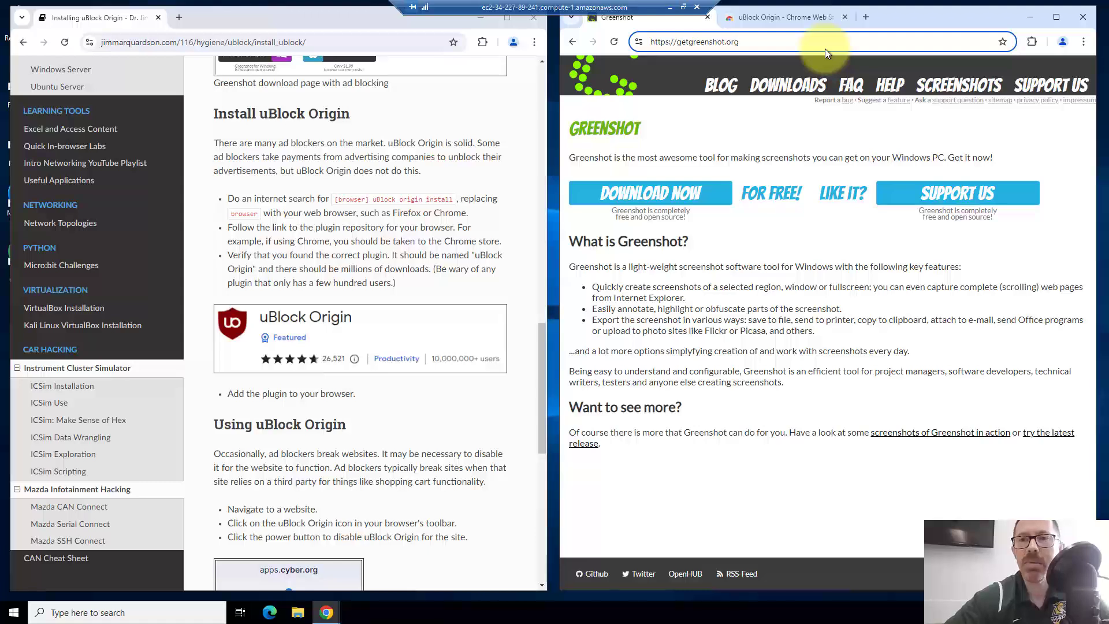
pyautogui.press('Return')
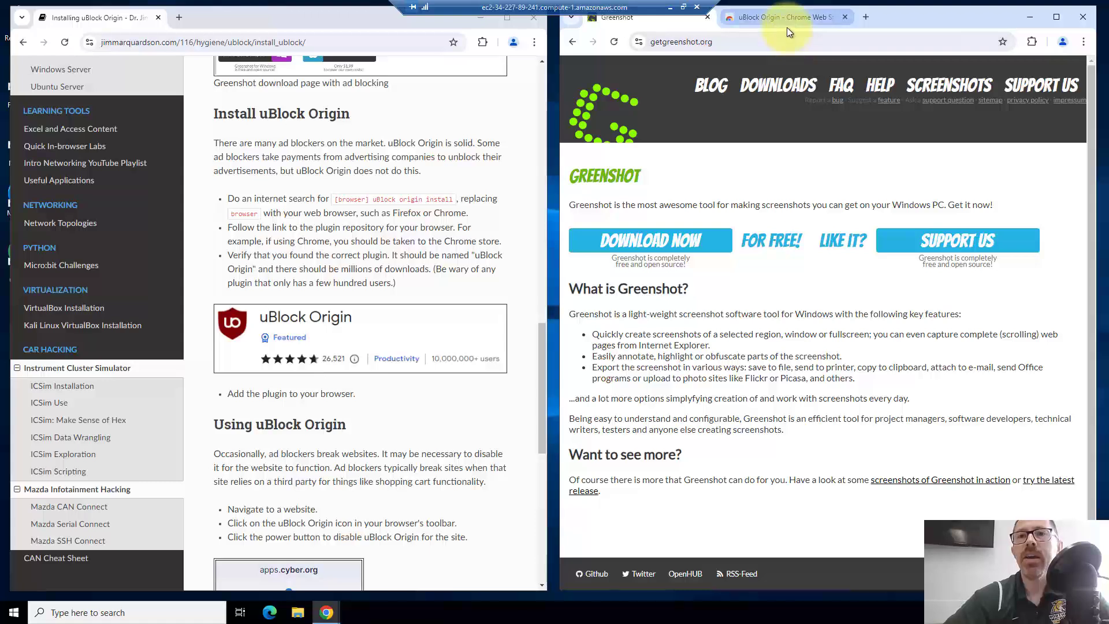
# Disable uBlock Origin for getgreenshot.org and reload the site.
pyautogui.click(1030, 41)
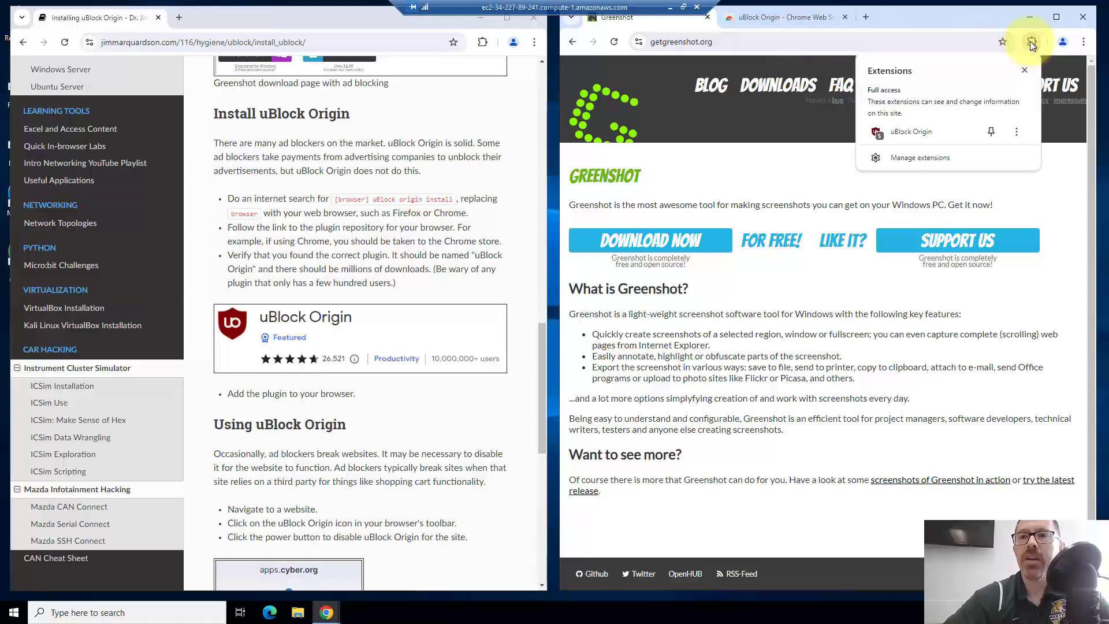
pyautogui.click(923, 134)
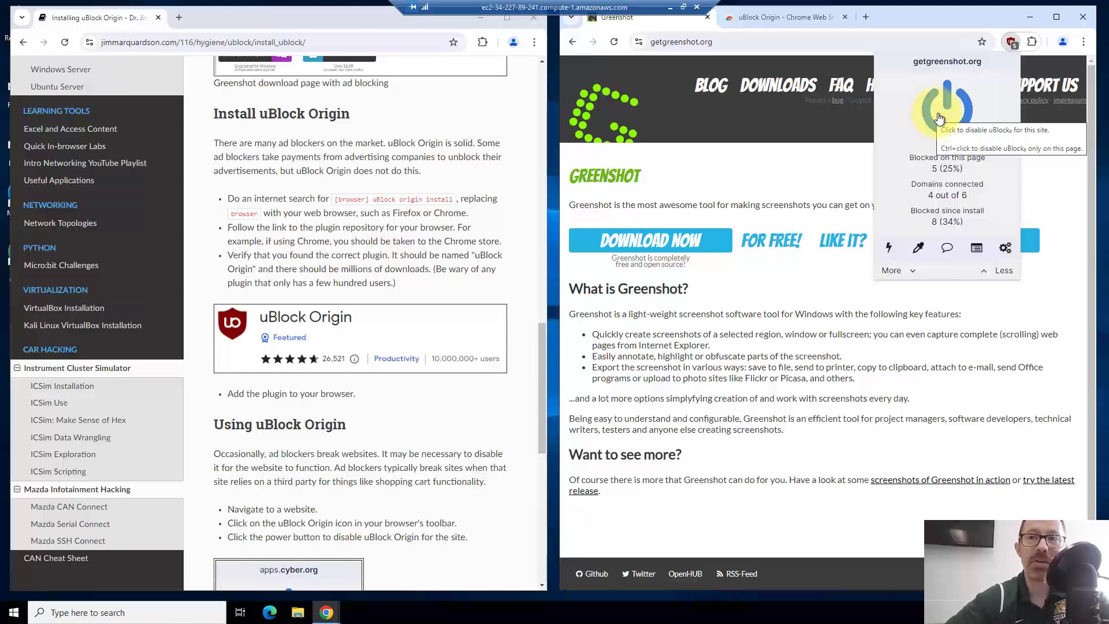
pyautogui.click(938, 119)
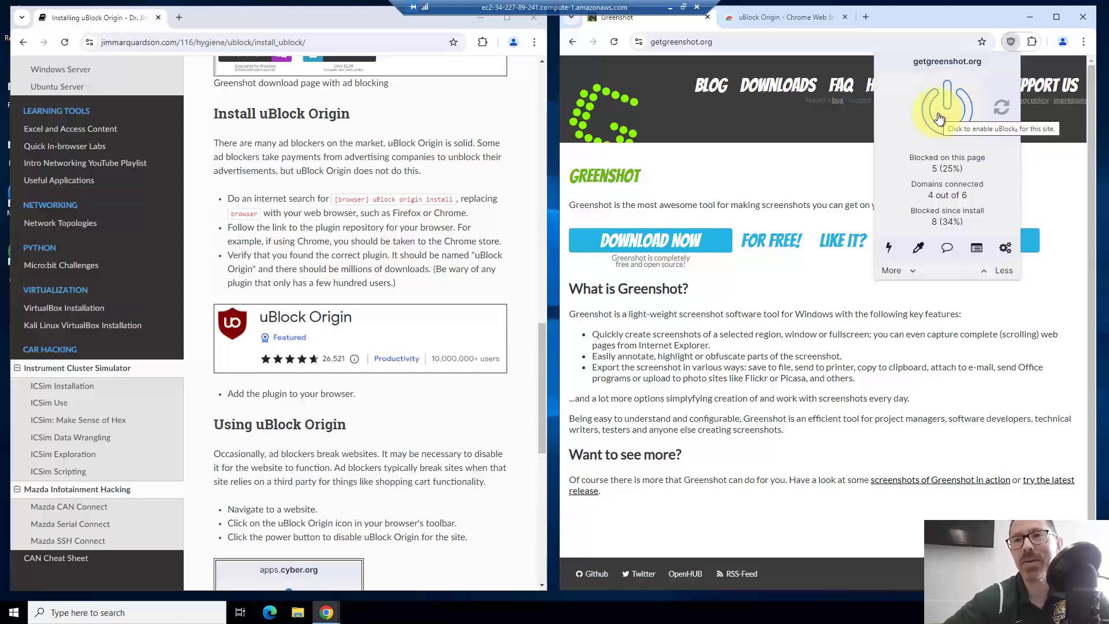
pyautogui.click(766, 194)
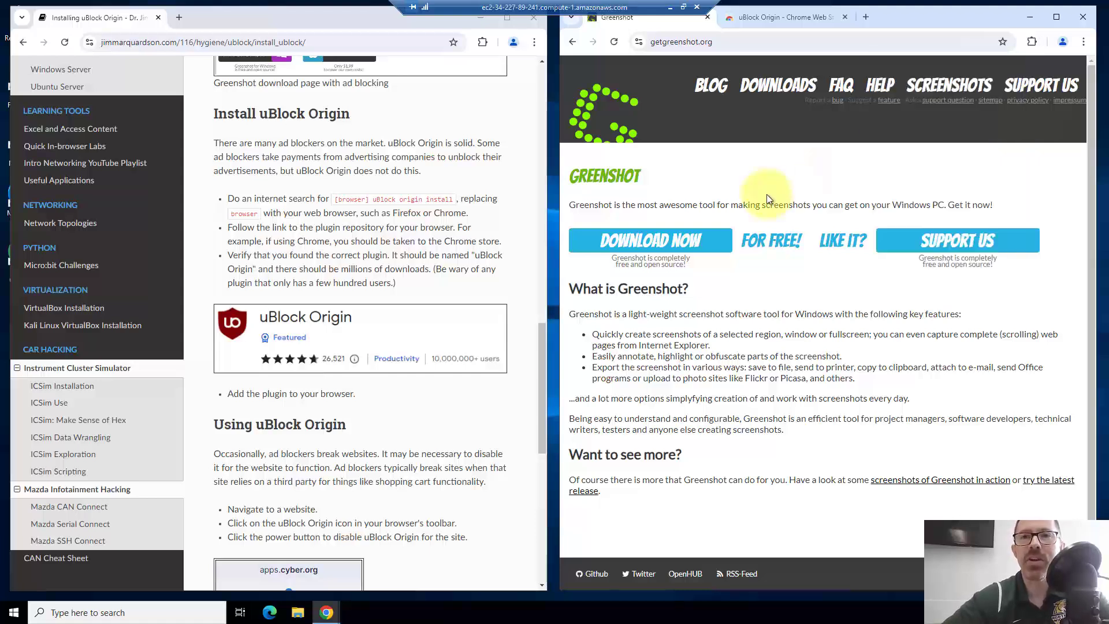
pyautogui.click(617, 40)
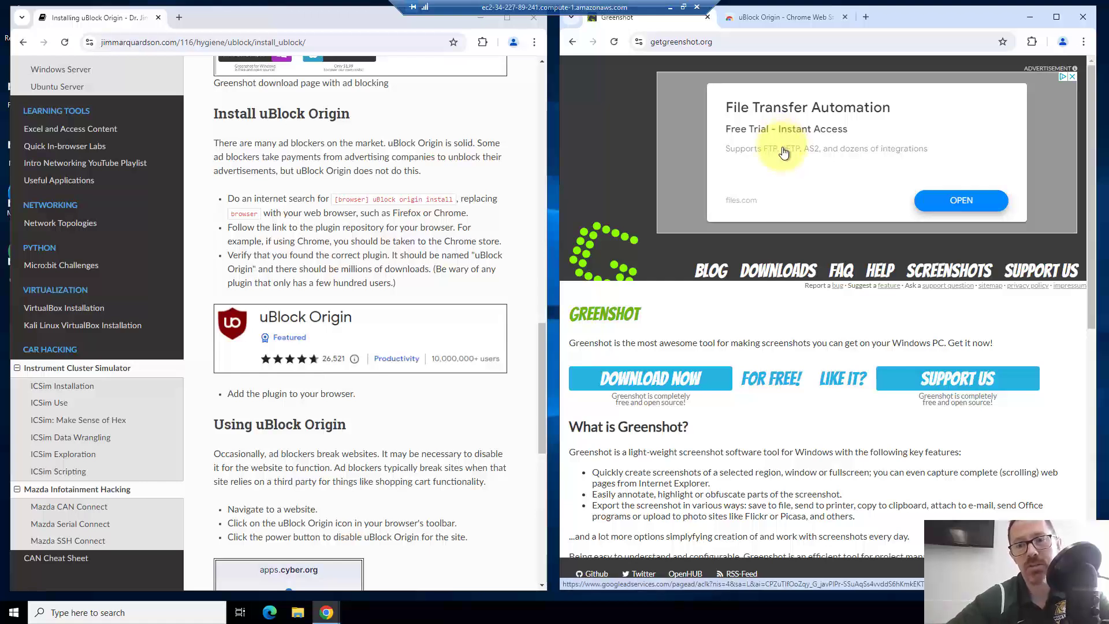
# Re-enable uBlock Origin for getgreenshot.org and refresh the page from the extension's popup.
pyautogui.click(1033, 45)
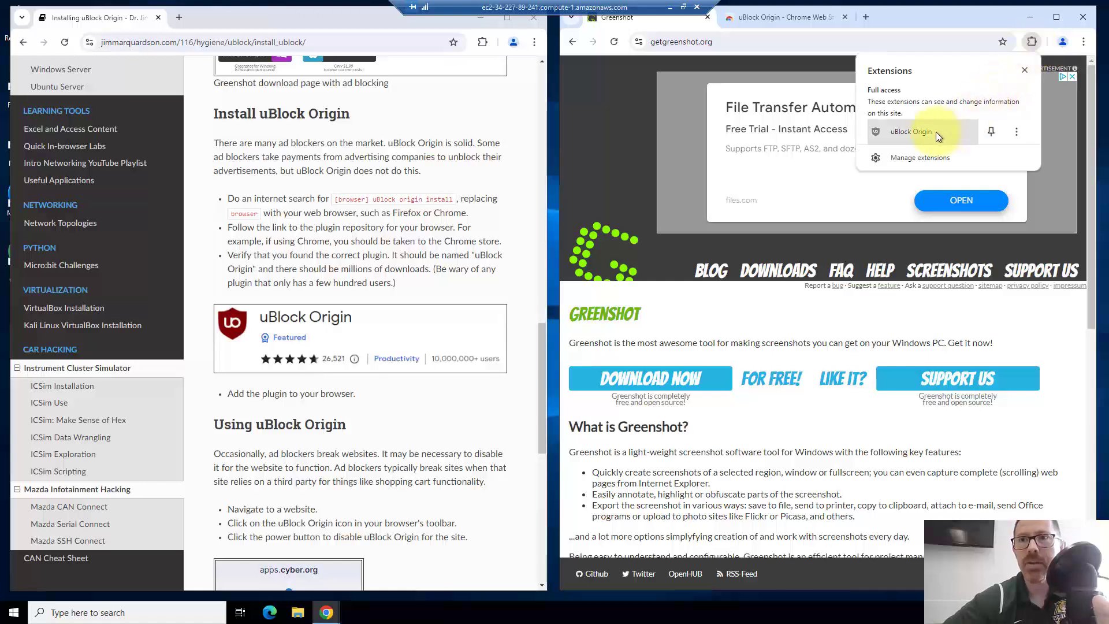
pyautogui.click(909, 132)
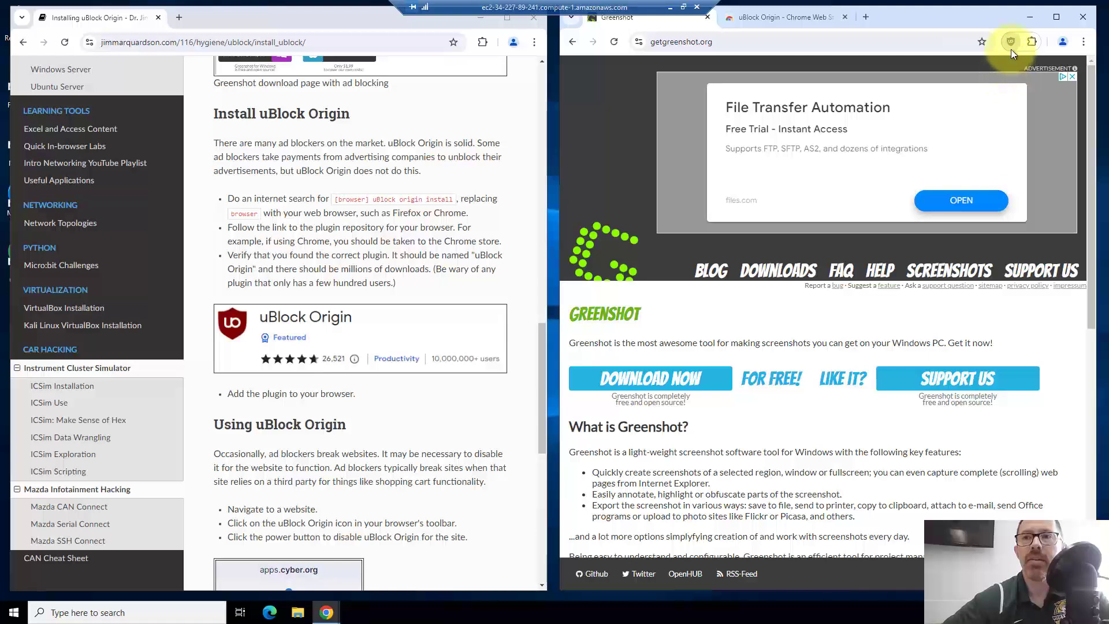
pyautogui.click(1033, 41)
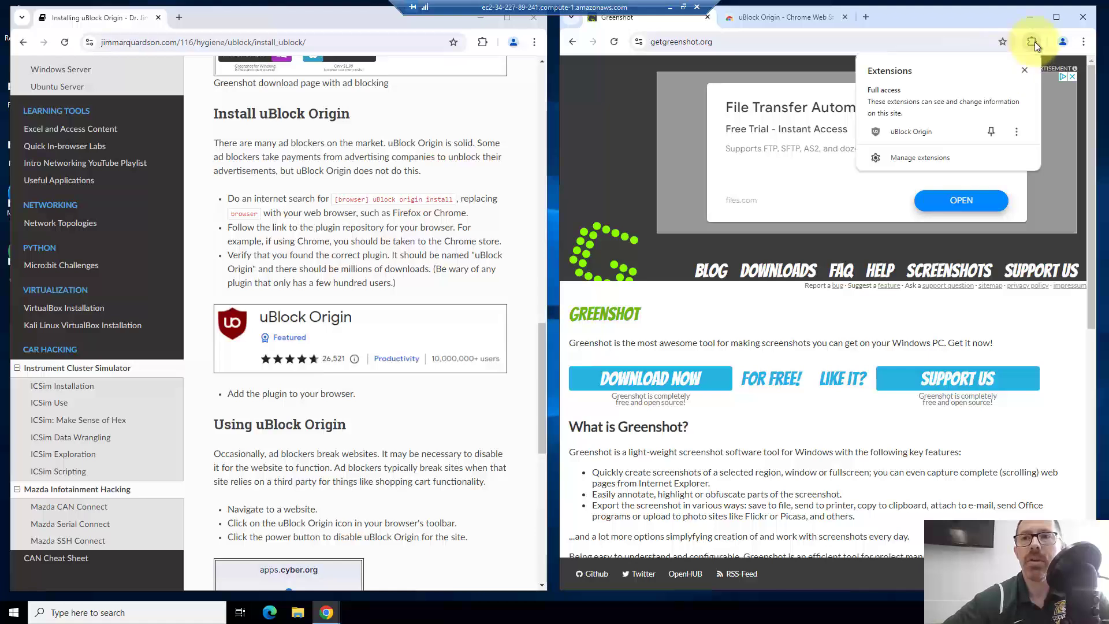
pyautogui.click(923, 131)
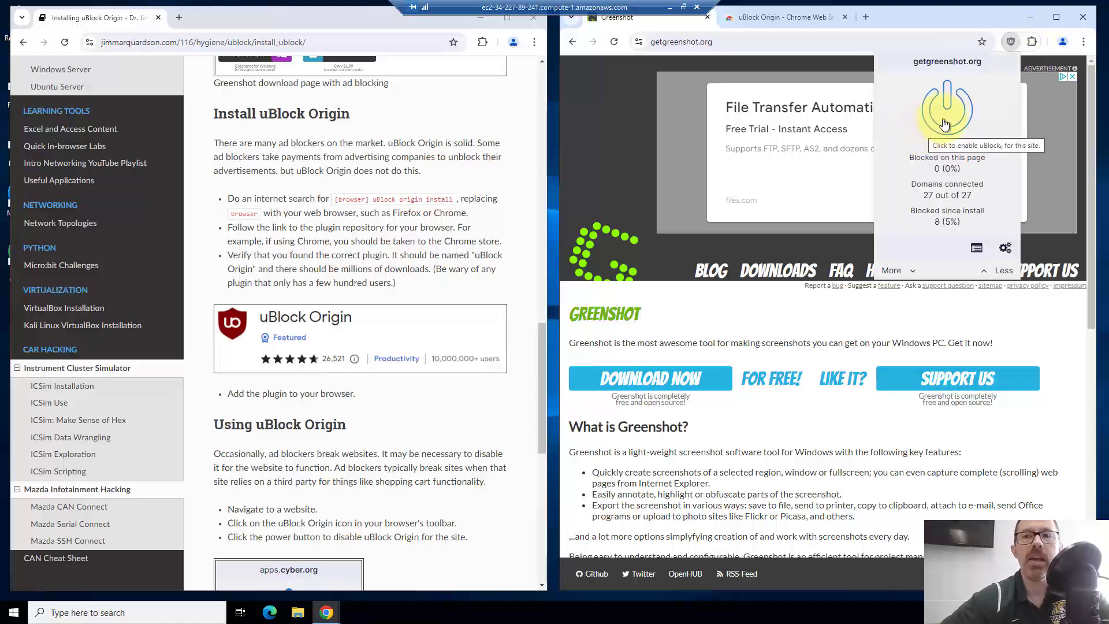
pyautogui.click(1002, 109)
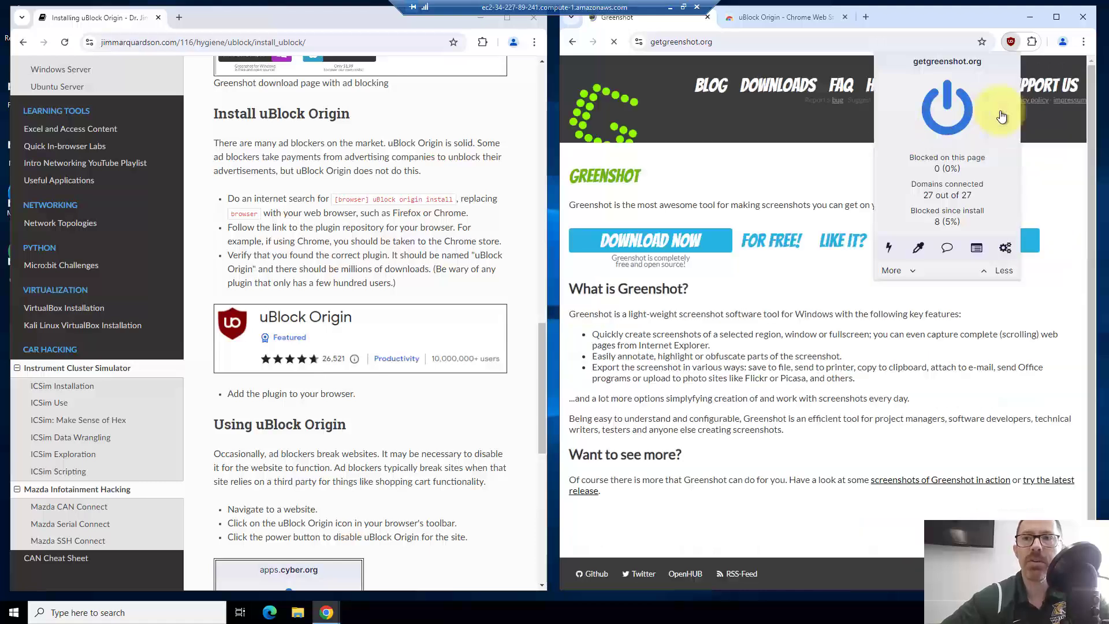
pyautogui.click(765, 194)
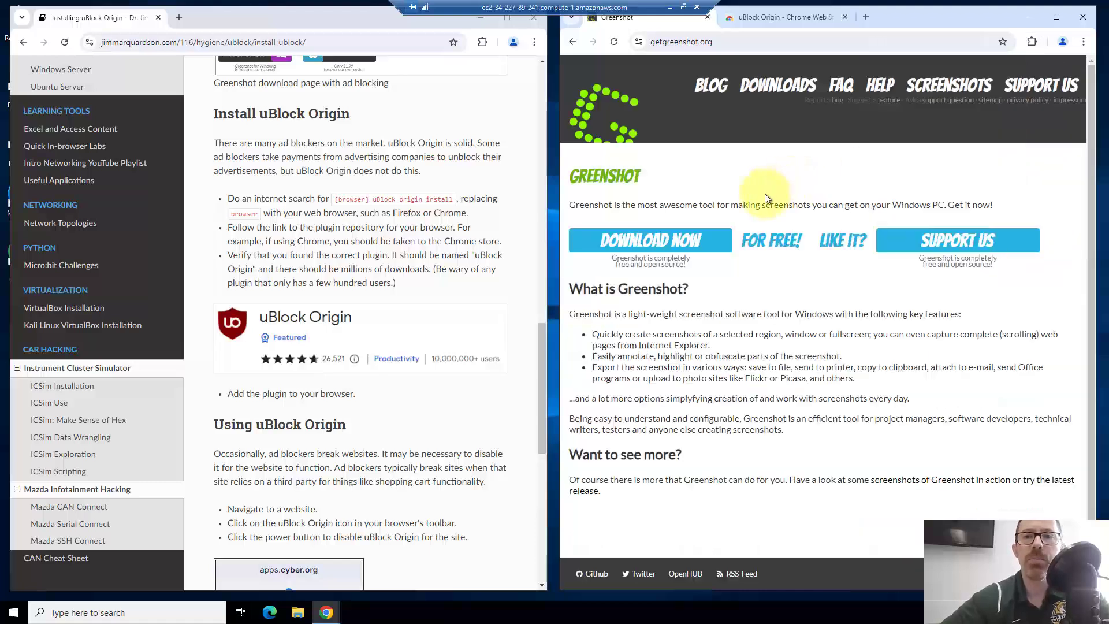